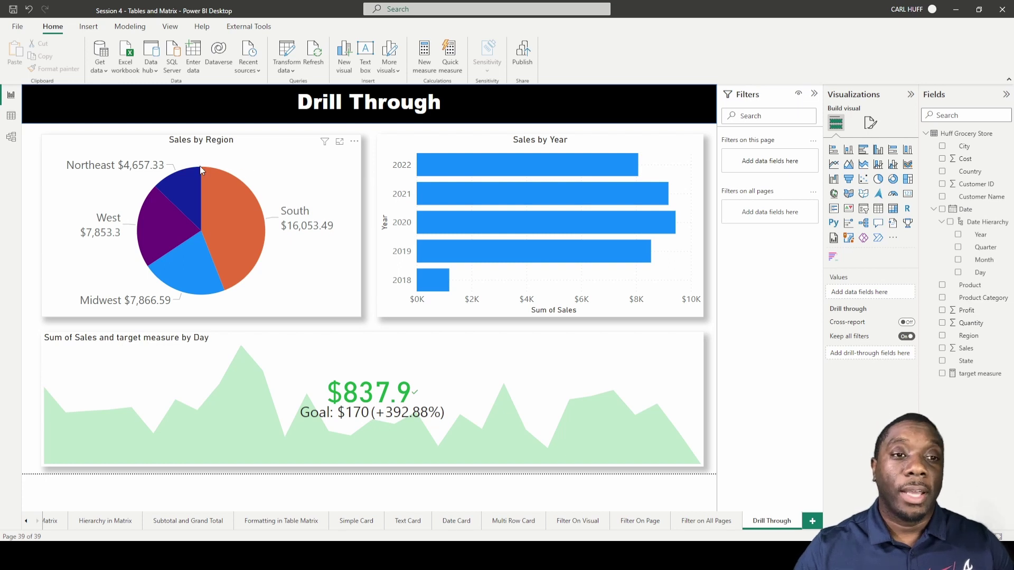
Test pie cross-filtering on the Northeast, South, Midwest and West slices, clearing Northeast and West
{"action": "left_click", "coordinate": [182, 185]}
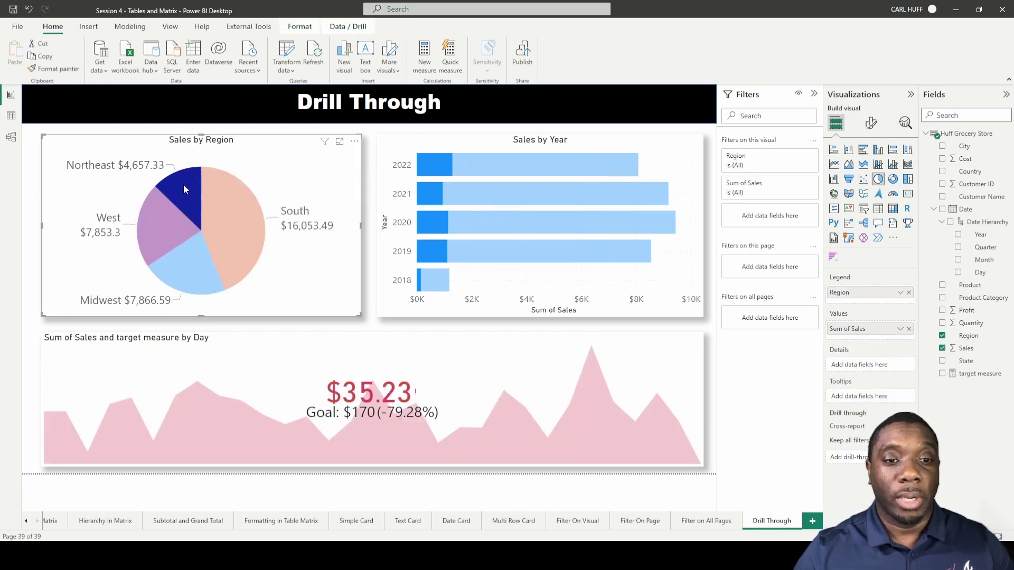
{"action": "mouse_move", "coordinate": [185, 189]}
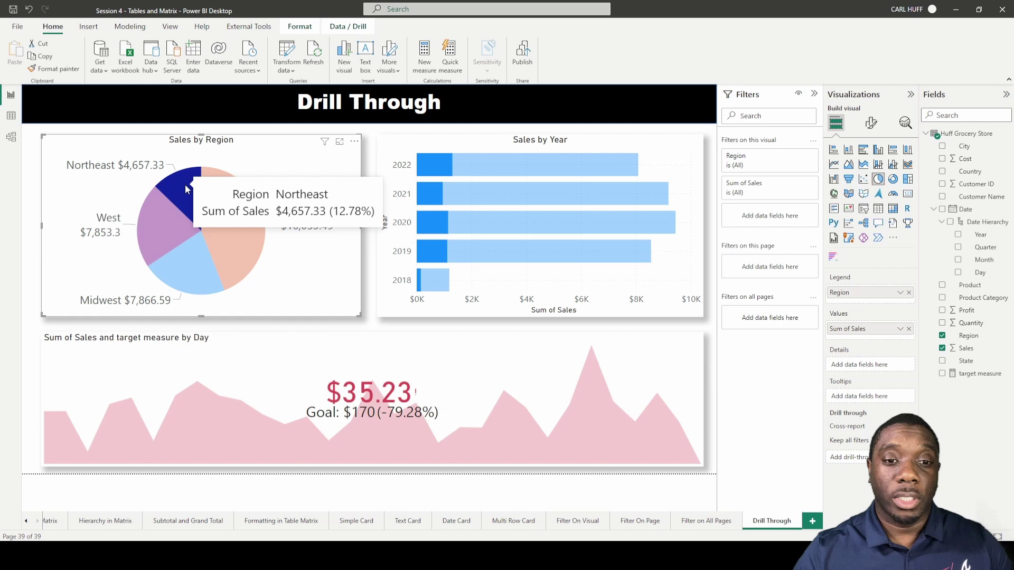
{"action": "left_click", "coordinate": [188, 186]}
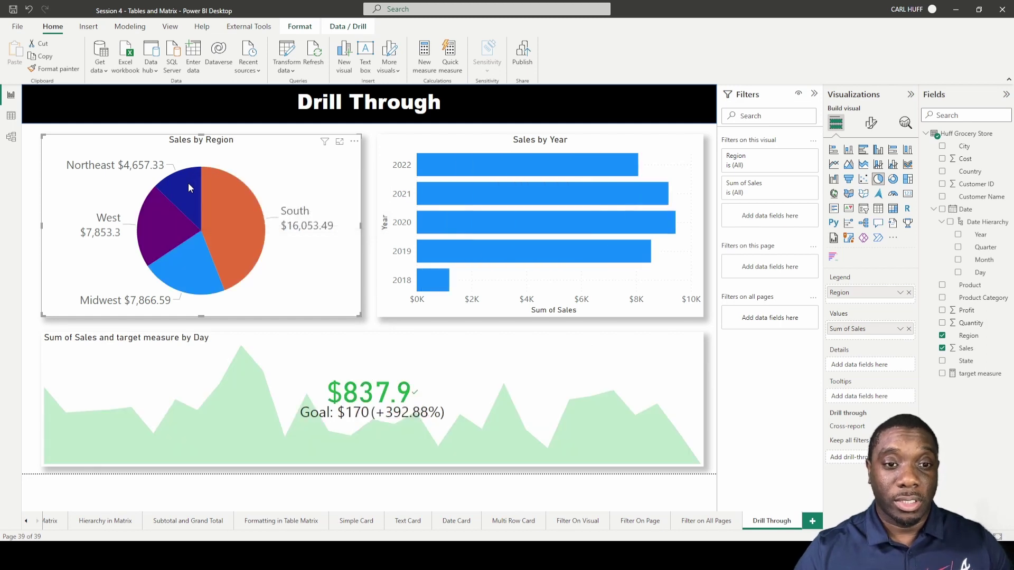
{"action": "left_click", "coordinate": [233, 212]}
{"action": "left_click", "coordinate": [200, 273]}
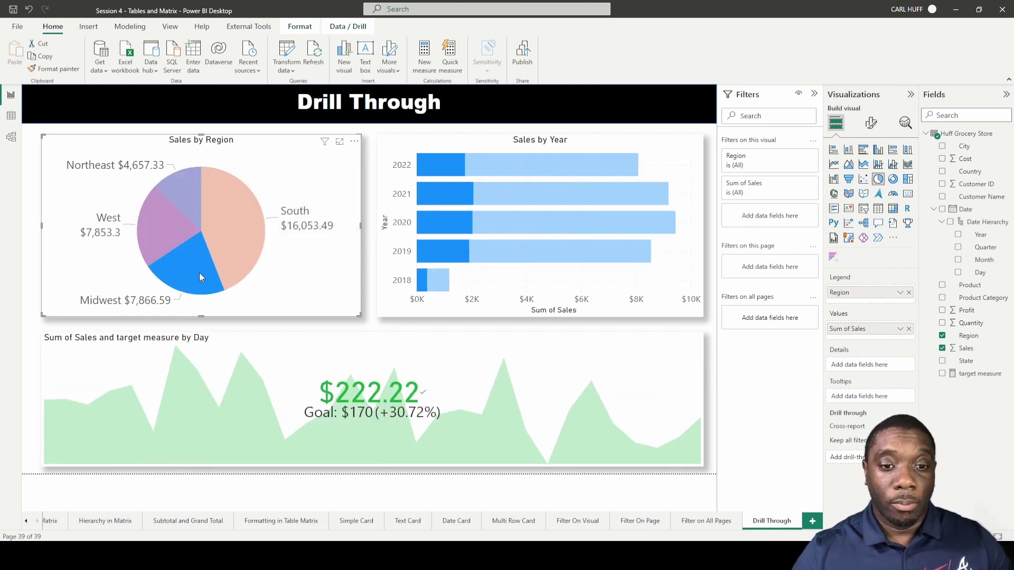
{"action": "left_click", "coordinate": [162, 232]}
{"action": "left_click", "coordinate": [161, 232]}
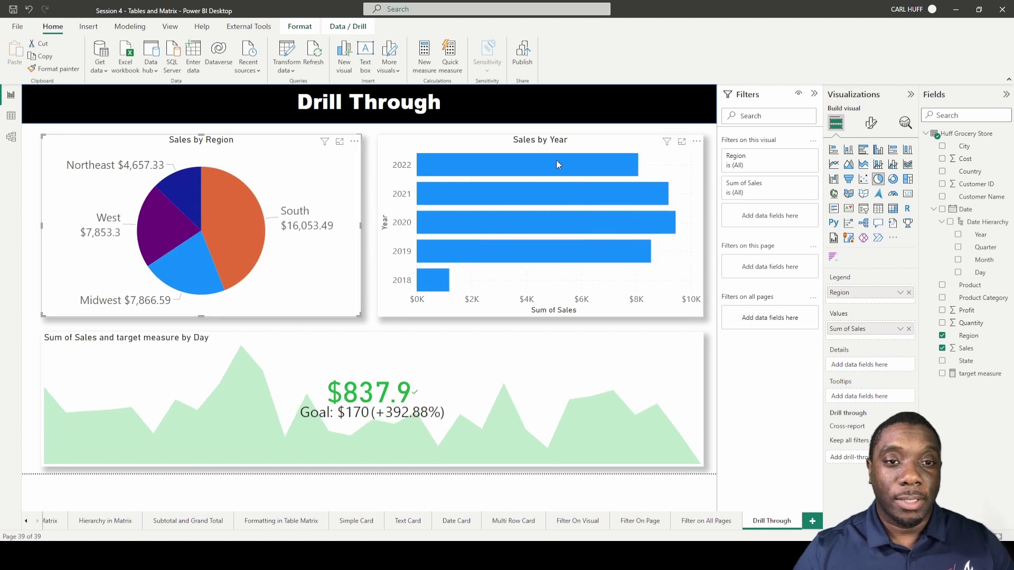
Cross-filter by the 2022, 2021, 2020, 2019 and 2018 year bars, clearing the 2019 and 2018 filters
{"action": "mouse_move", "coordinate": [558, 164]}
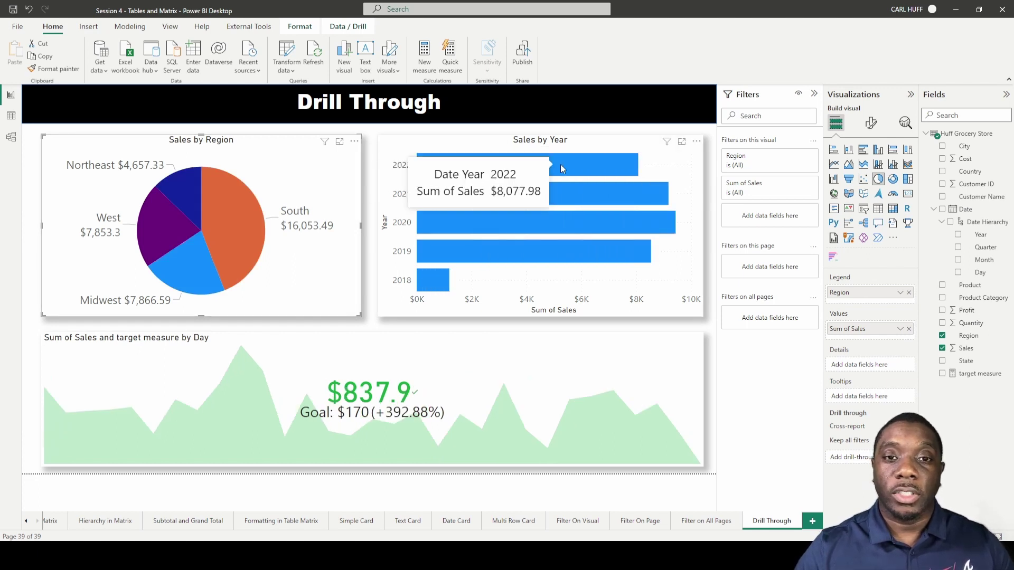
{"action": "left_click", "coordinate": [565, 164]}
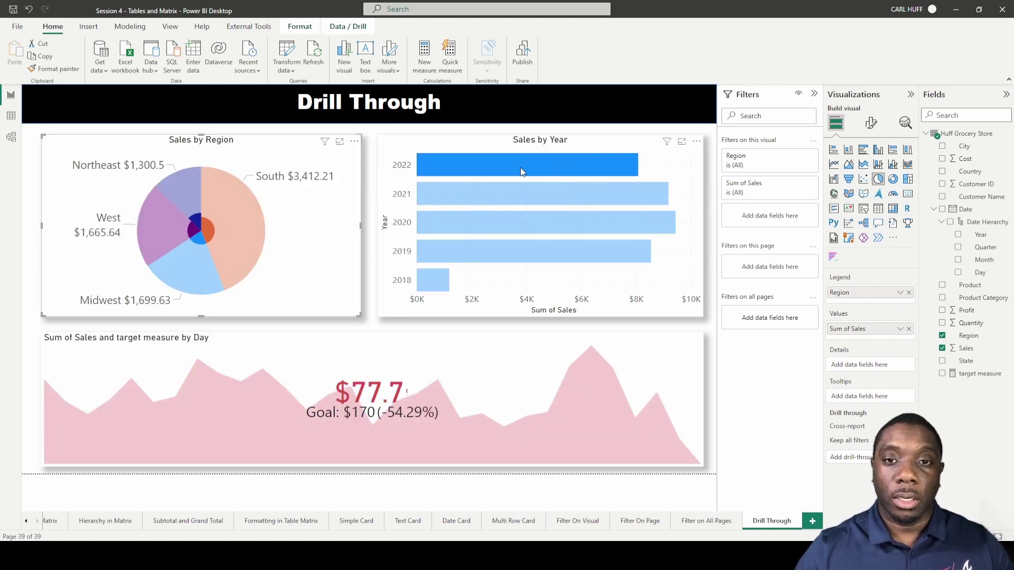
{"action": "left_click", "coordinate": [480, 194]}
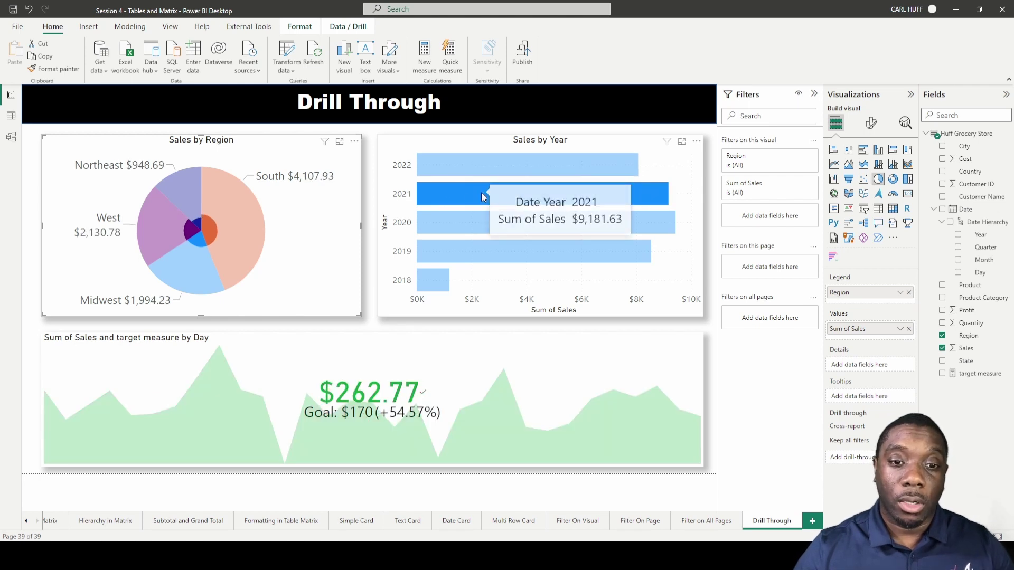
{"action": "left_click", "coordinate": [452, 218]}
{"action": "left_click", "coordinate": [474, 256]}
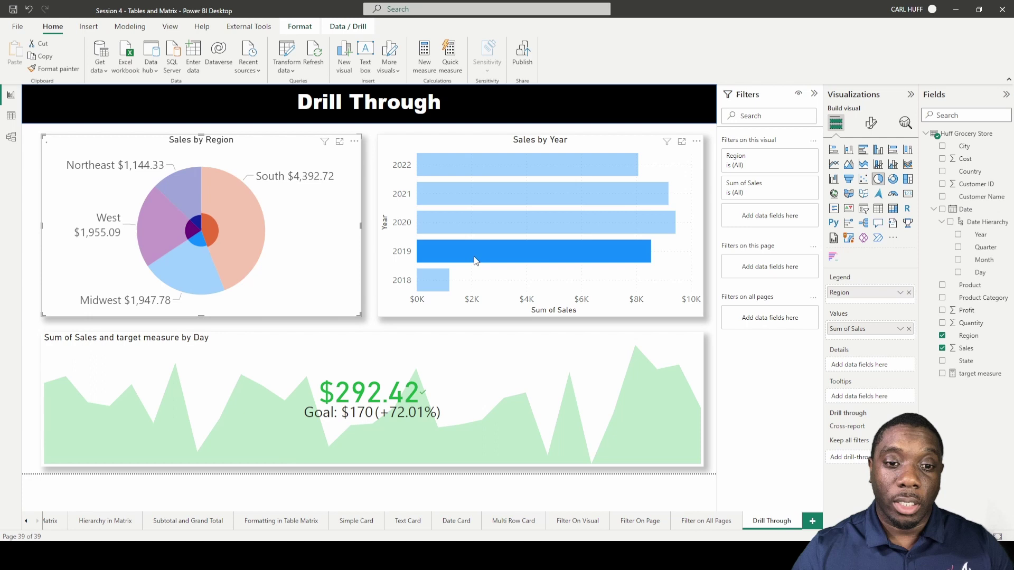
{"action": "mouse_move", "coordinate": [461, 252]}
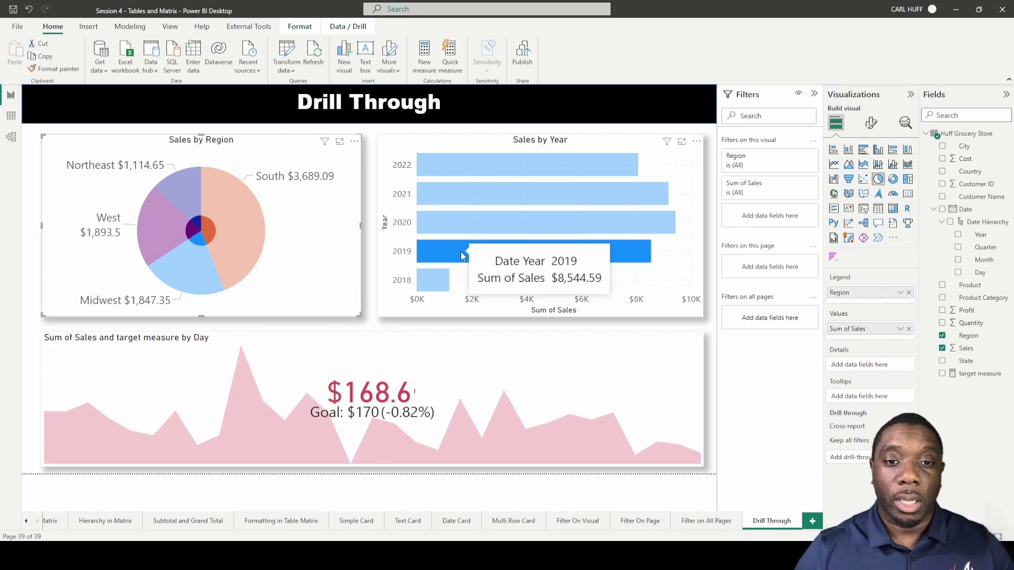
{"action": "left_click", "coordinate": [460, 251]}
{"action": "left_click", "coordinate": [430, 285]}
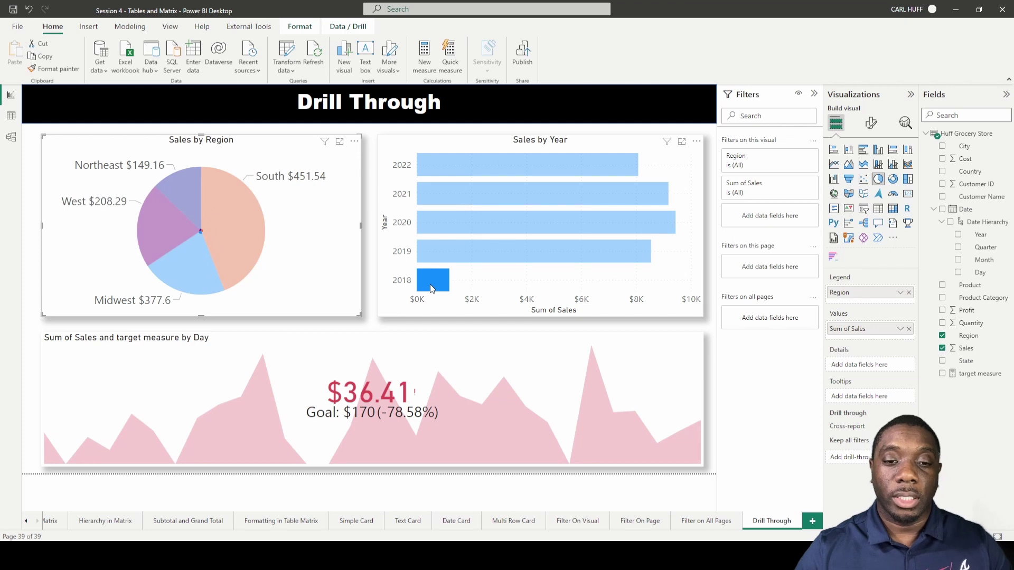
{"action": "left_click", "coordinate": [429, 285]}
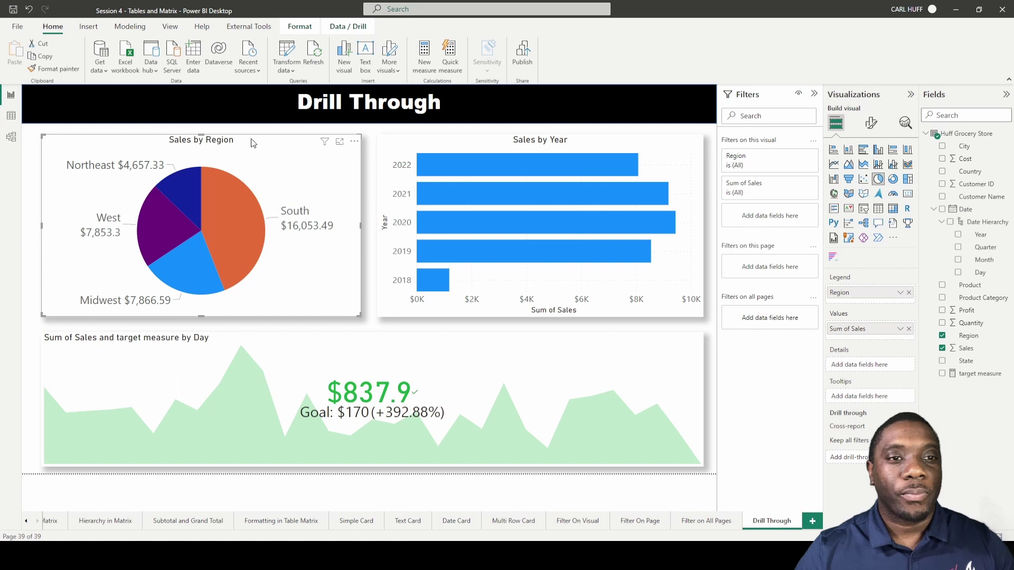
Toggle the Northeast filter on and off twice, leaving the Sales by Region pie deselected and the card at $837.9
{"action": "left_click", "coordinate": [371, 152]}
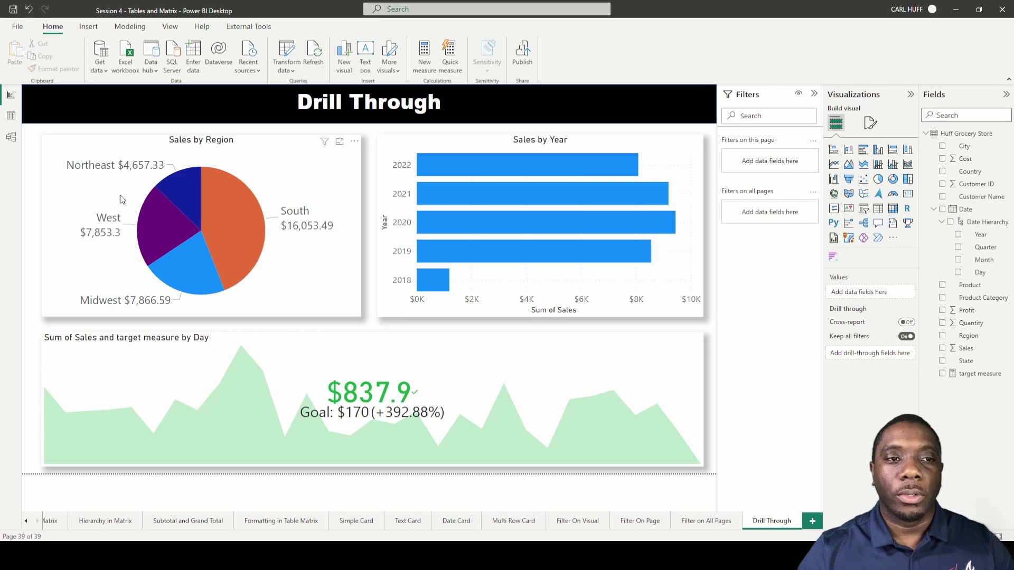
{"action": "left_click", "coordinate": [179, 190]}
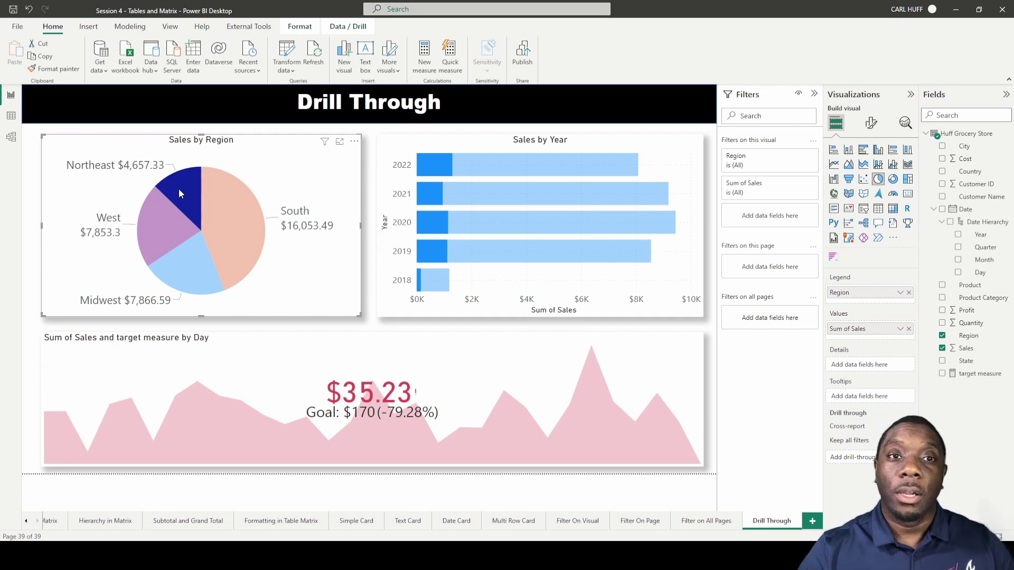
{"action": "left_click", "coordinate": [179, 188]}
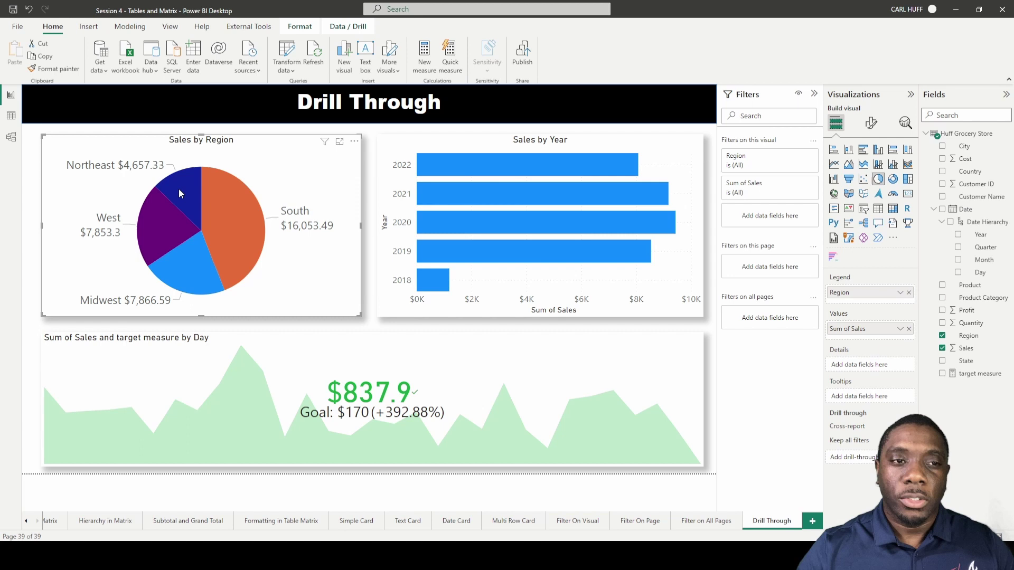
{"action": "left_click", "coordinate": [185, 199]}
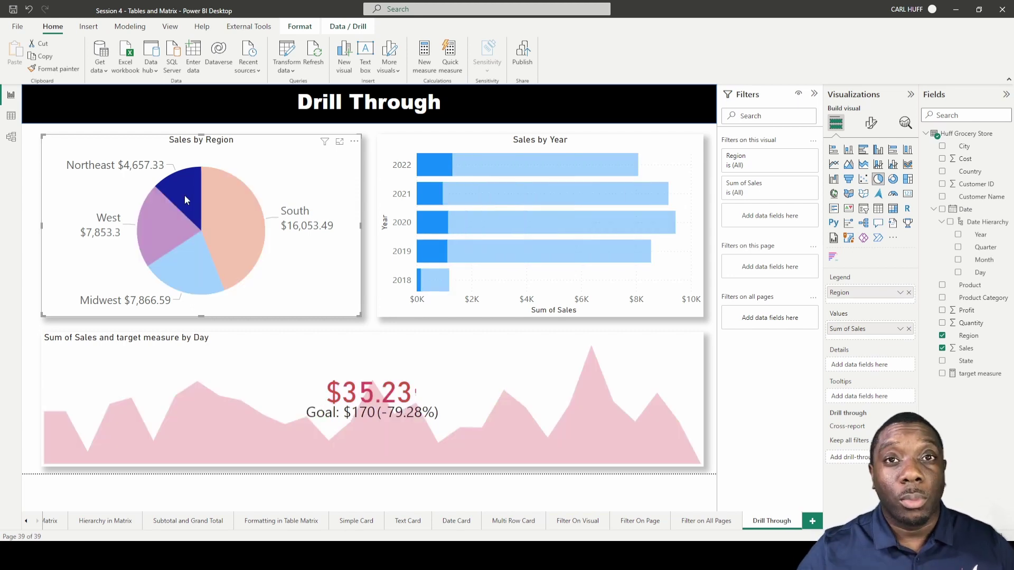
{"action": "left_click", "coordinate": [185, 194]}
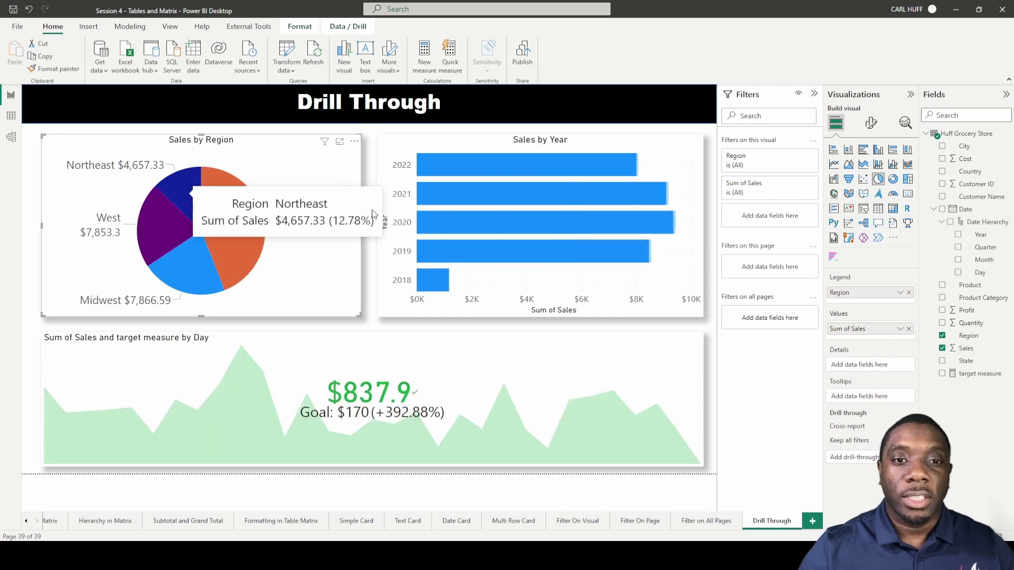
{"action": "left_click", "coordinate": [369, 324]}
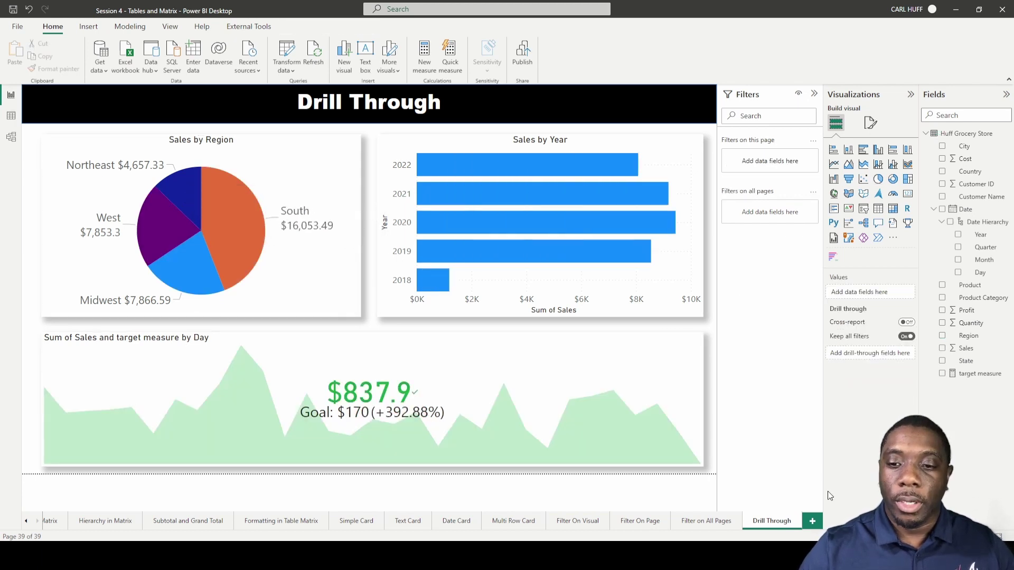
Add a new blank report page and rename it 'Region Details'
{"action": "left_click", "coordinate": [812, 522]}
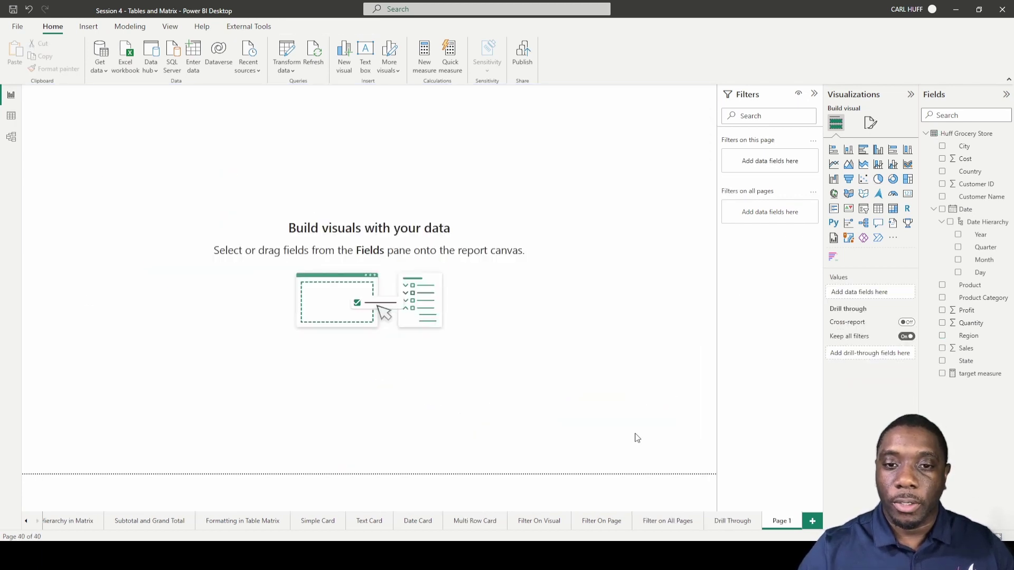
{"action": "right_click", "coordinate": [781, 520]}
{"action": "left_click", "coordinate": [822, 486]}
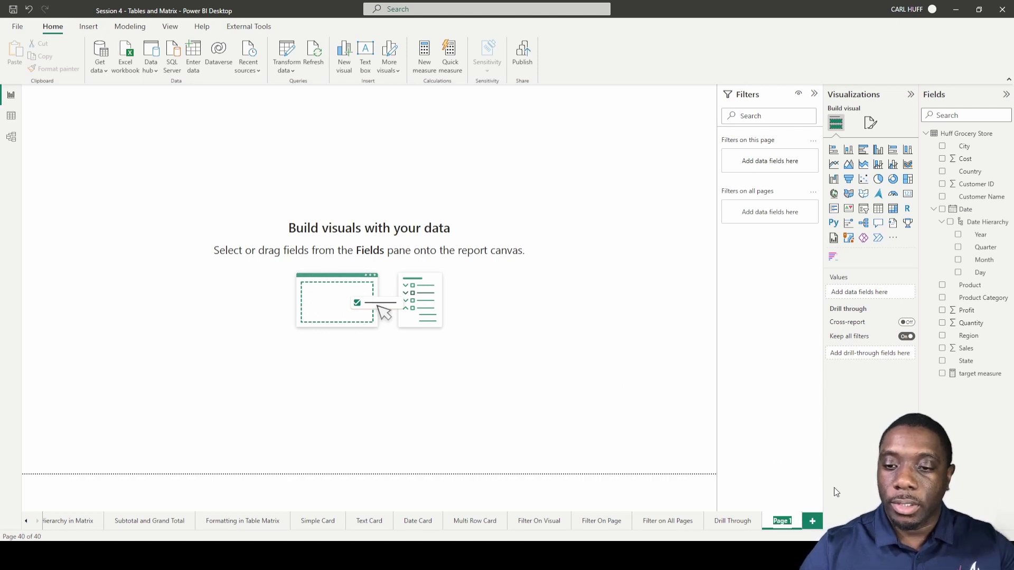
{"action": "type", "text": "Region D"}
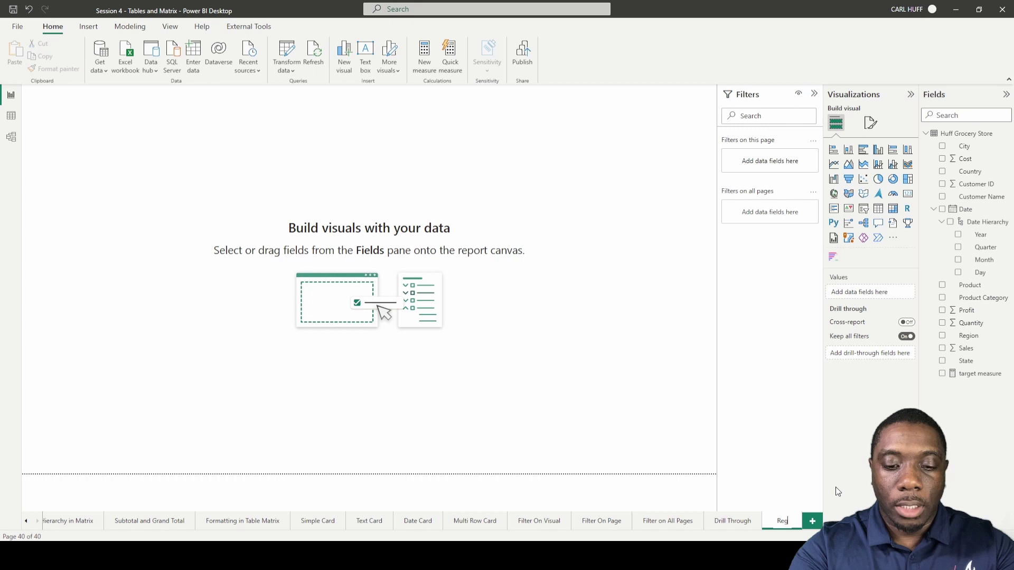
{"action": "type", "text": "e"}
{"action": "key", "text": "Return"}
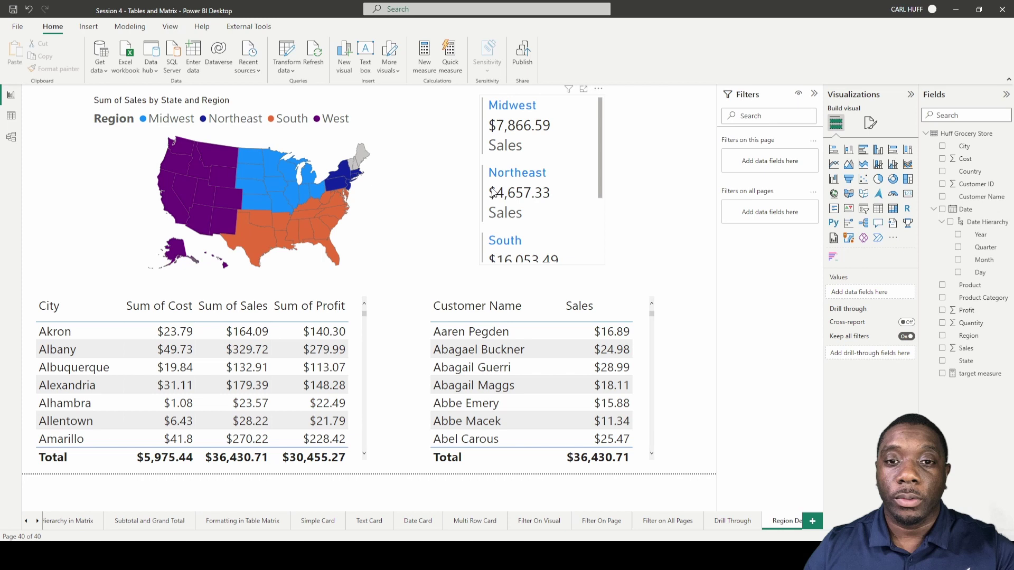
{"action": "left_click", "coordinate": [132, 150]}
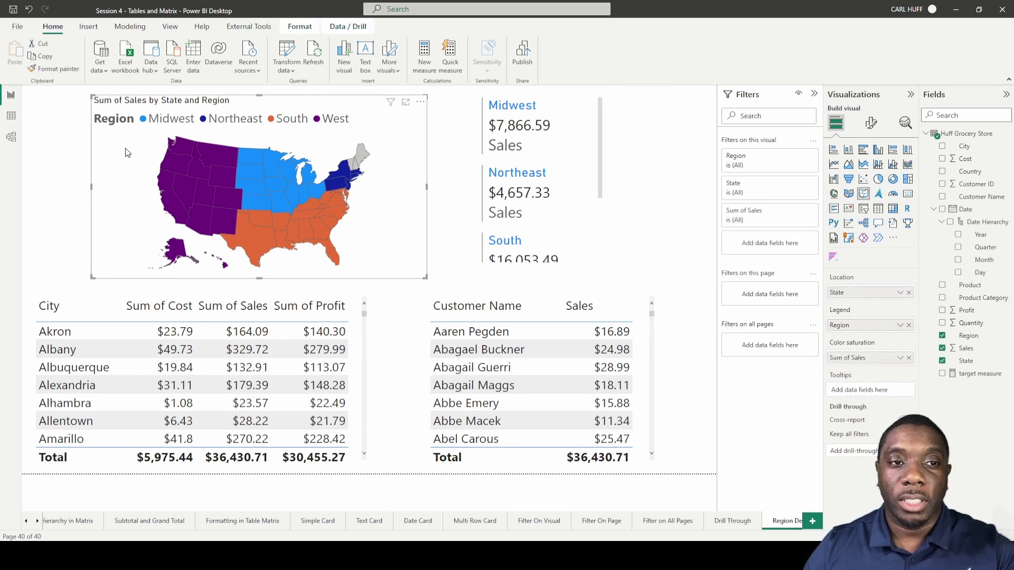
{"action": "left_click", "coordinate": [580, 123]}
{"action": "left_click", "coordinate": [580, 123]}
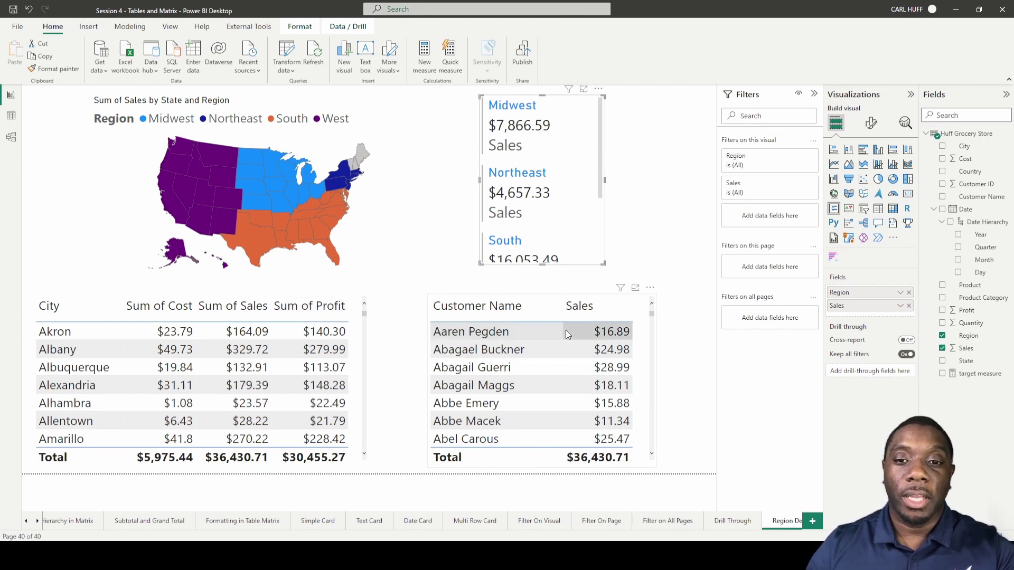
{"action": "left_click", "coordinate": [441, 244]}
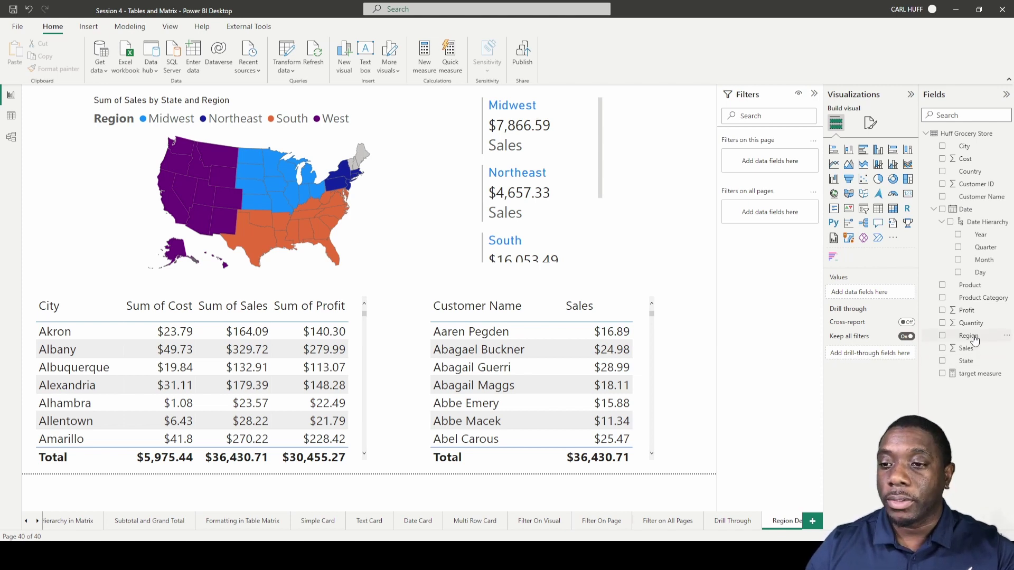
Set Region as the Region Details drill-through field and go back to the Drill Through page
{"action": "left_click_drag", "start_coordinate": [970, 336], "coordinate": [882, 359]}
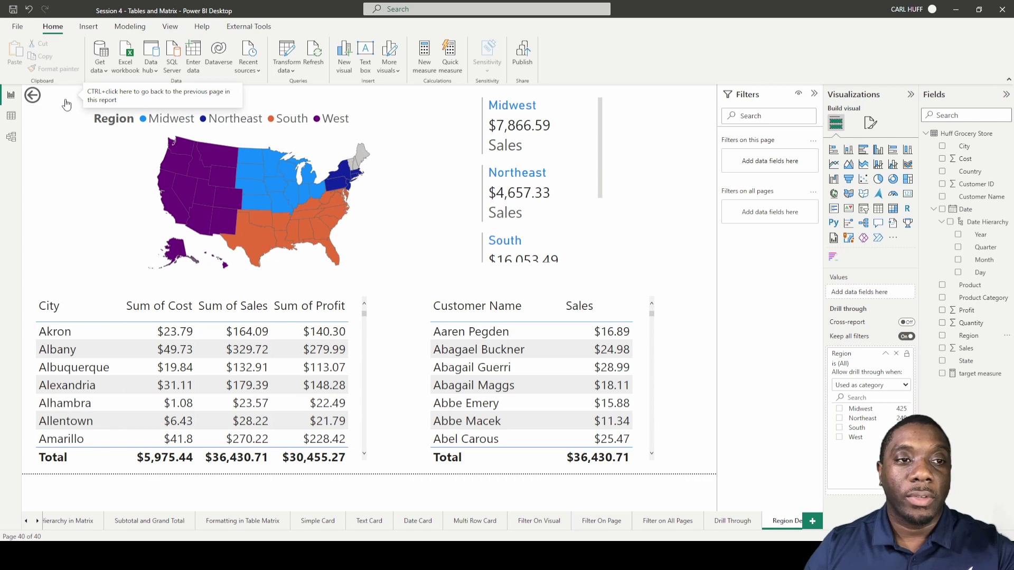
{"action": "left_click", "coordinate": [34, 97], "text": "ctrl"}
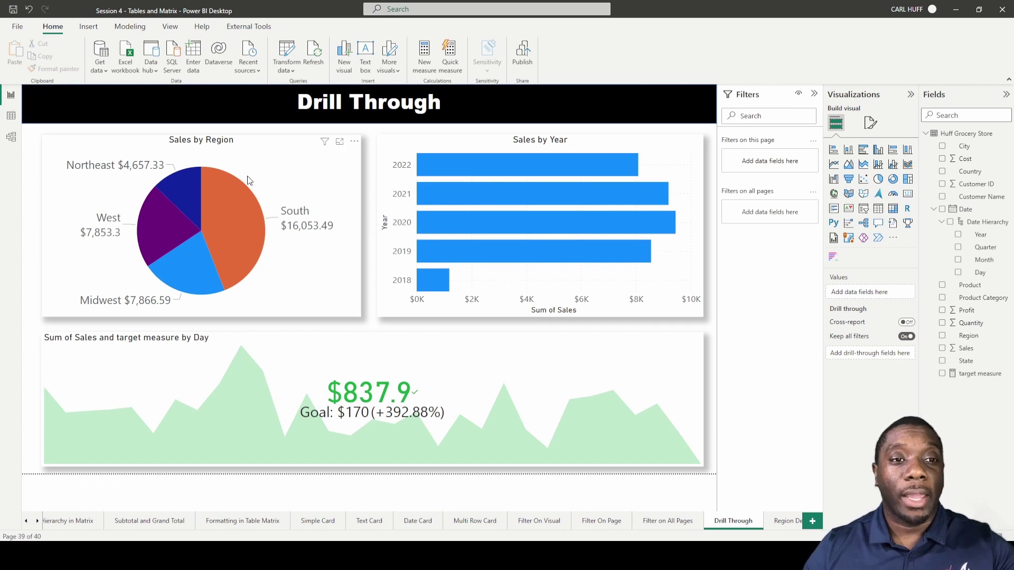
Drill through from the Northeast pie slice to Region Details, showing $4,657.33 in sales
{"action": "left_click", "coordinate": [185, 187]}
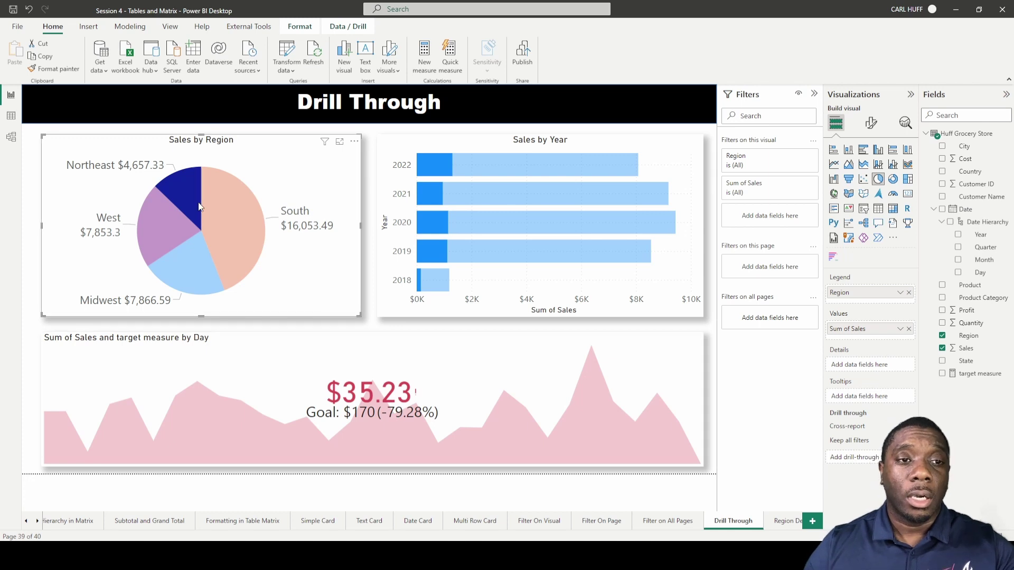
{"action": "mouse_move", "coordinate": [187, 193]}
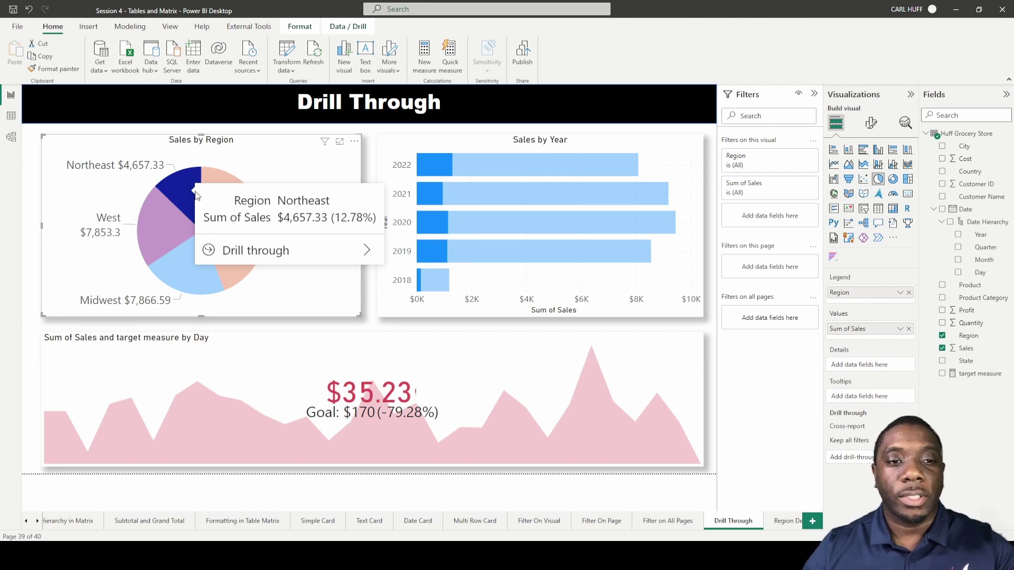
{"action": "mouse_move", "coordinate": [236, 259]}
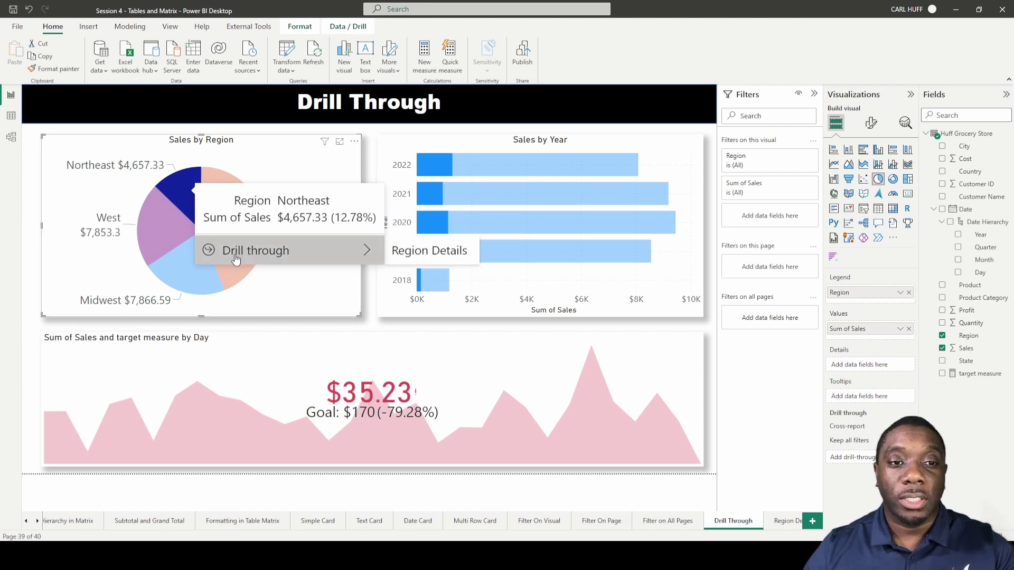
{"action": "left_click", "coordinate": [412, 252]}
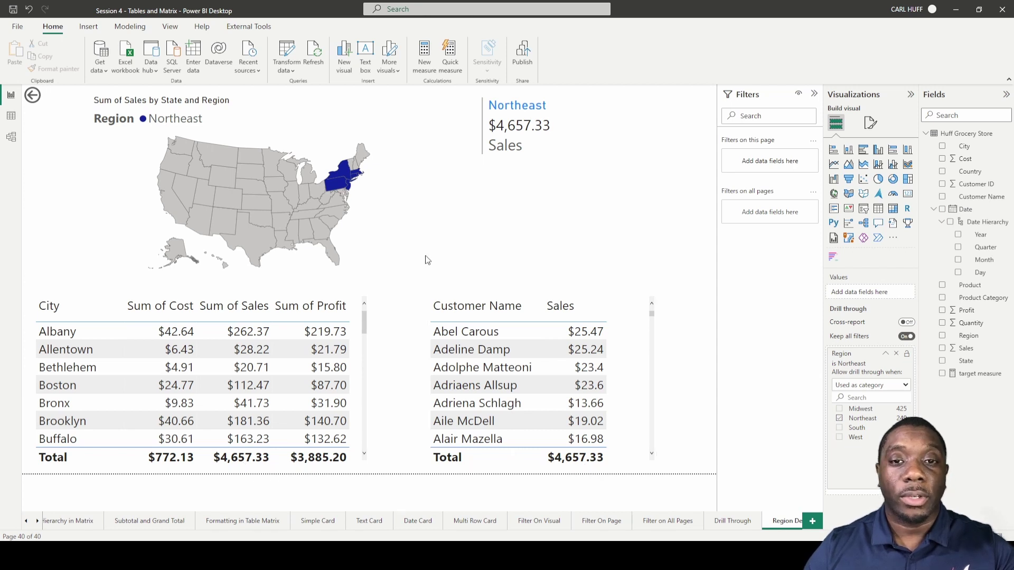
{"action": "left_click", "coordinate": [33, 96], "text": "ctrl"}
{"action": "mouse_move", "coordinate": [183, 187]}
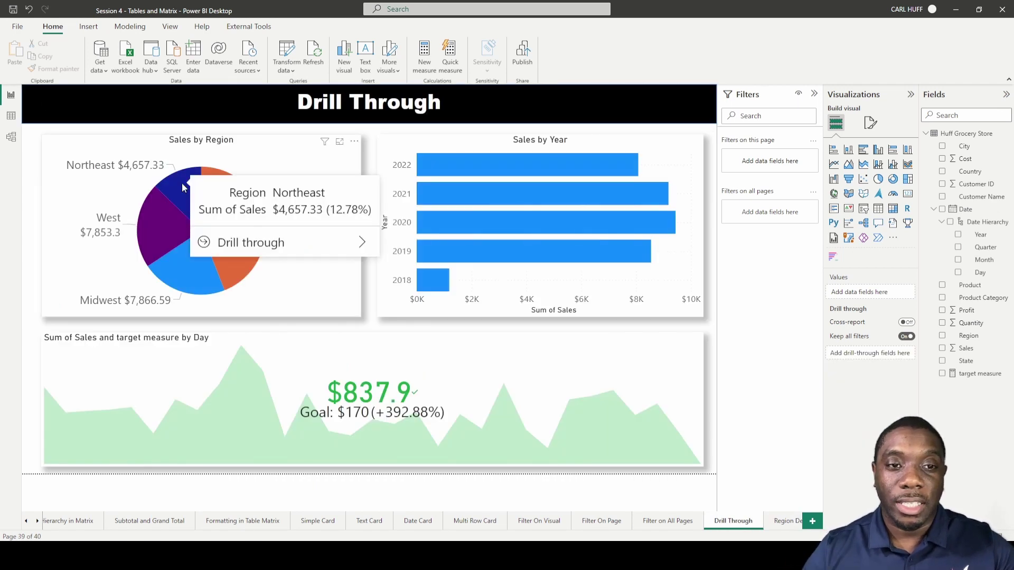
{"action": "mouse_move", "coordinate": [346, 244]}
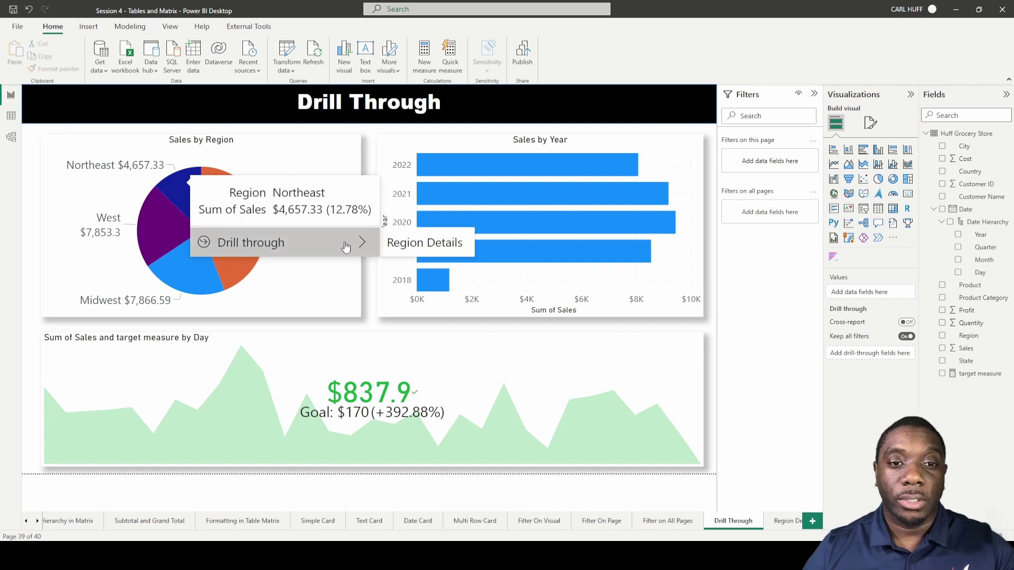
{"action": "left_click", "coordinate": [409, 243]}
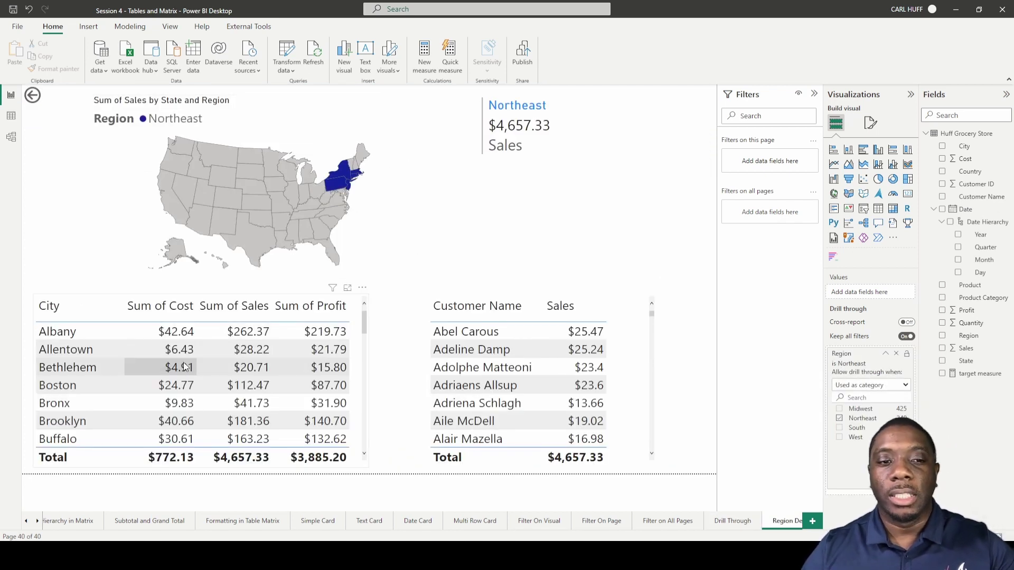
{"action": "scroll", "coordinate": [221, 385], "scroll_direction": "down", "scroll_amount": 8}
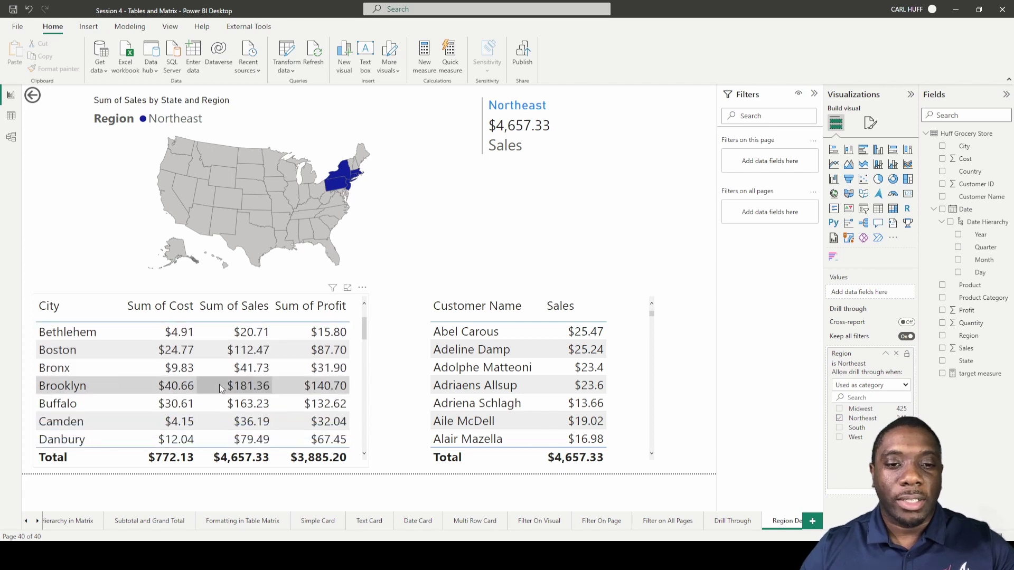
{"action": "scroll", "coordinate": [219, 385], "scroll_direction": "down", "scroll_amount": 6}
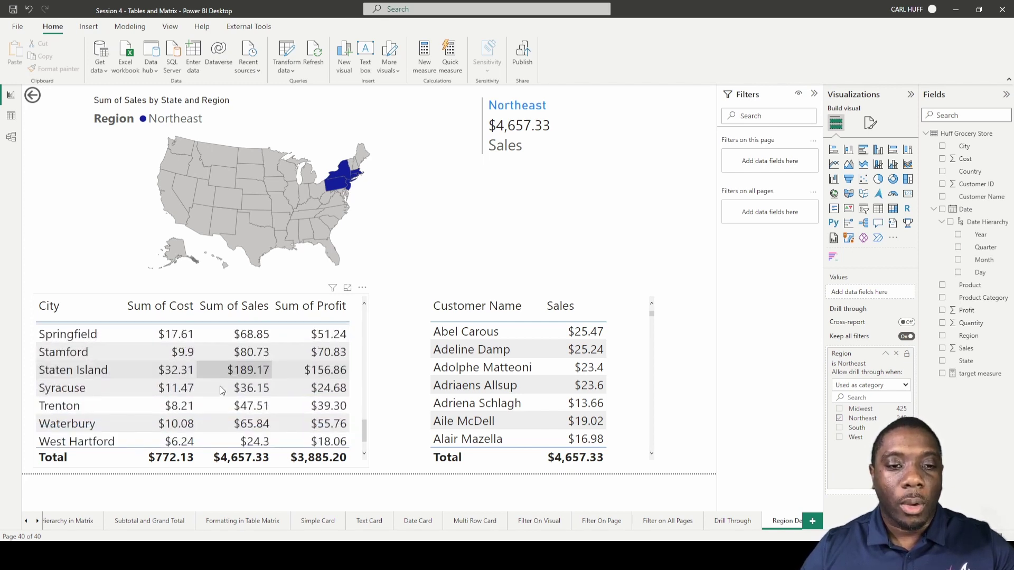
{"action": "scroll", "coordinate": [220, 385], "scroll_direction": "up", "scroll_amount": 14}
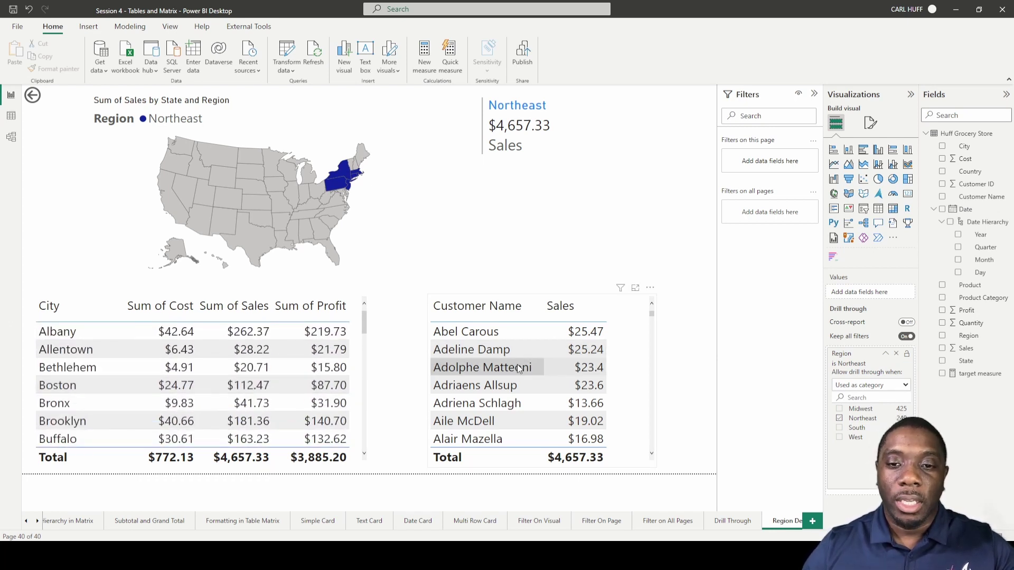
{"action": "scroll", "coordinate": [520, 360], "scroll_direction": "down", "scroll_amount": 5}
{"action": "scroll", "coordinate": [522, 364], "scroll_direction": "down", "scroll_amount": 10}
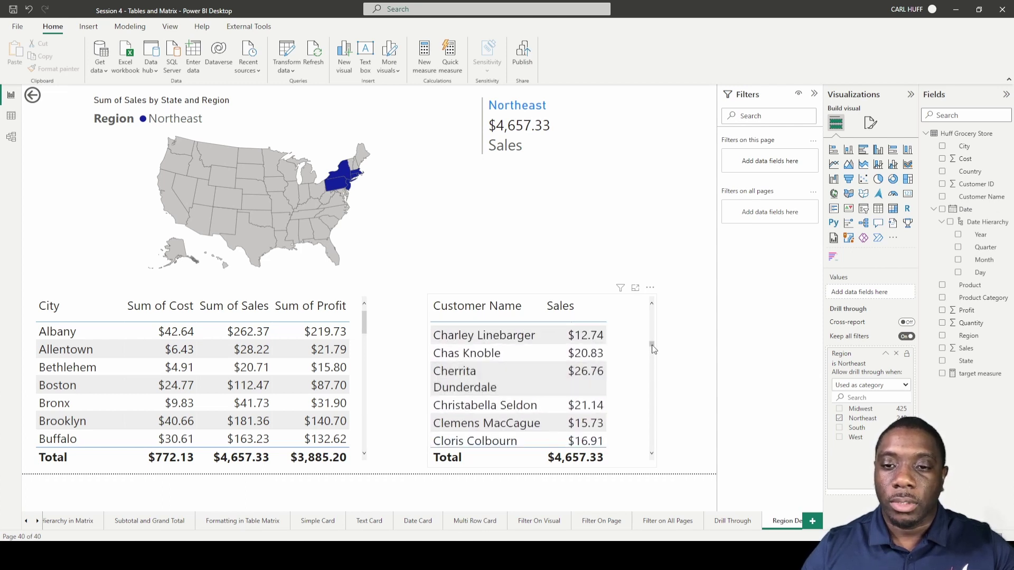
{"action": "left_click_drag", "start_coordinate": [652, 346], "coordinate": [654, 299]}
{"action": "left_click", "coordinate": [654, 299]}
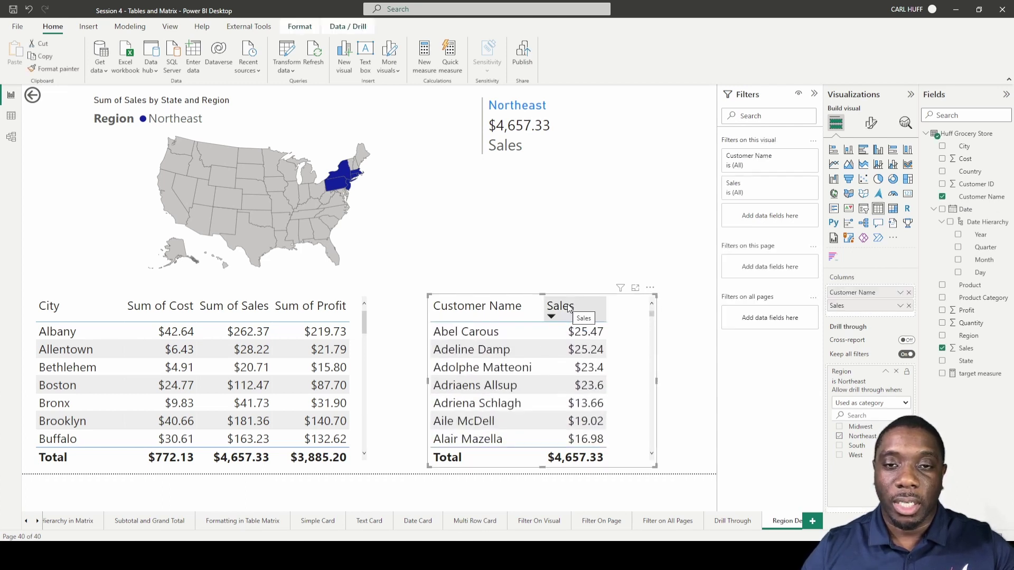
{"action": "left_click", "coordinate": [413, 310]}
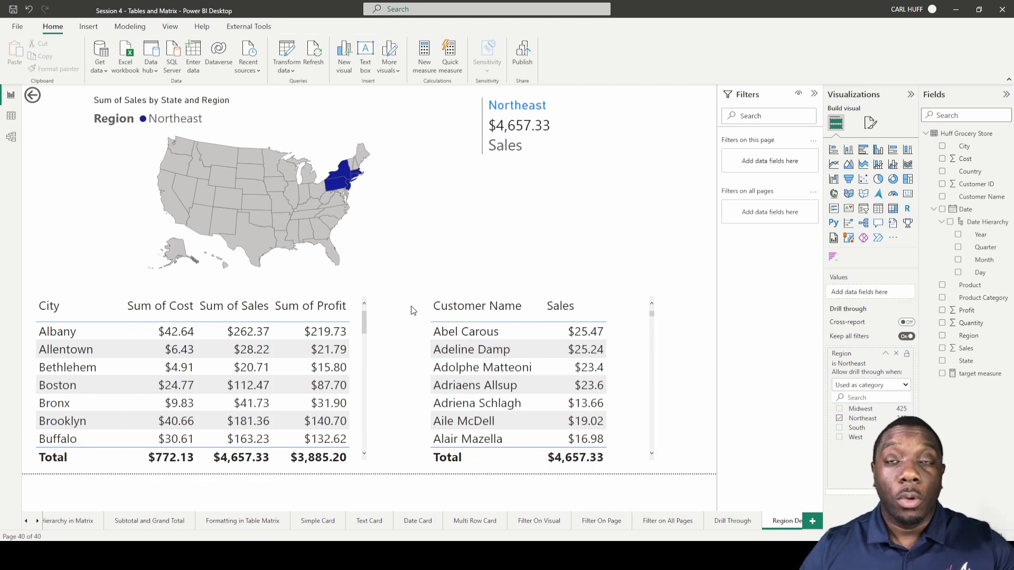